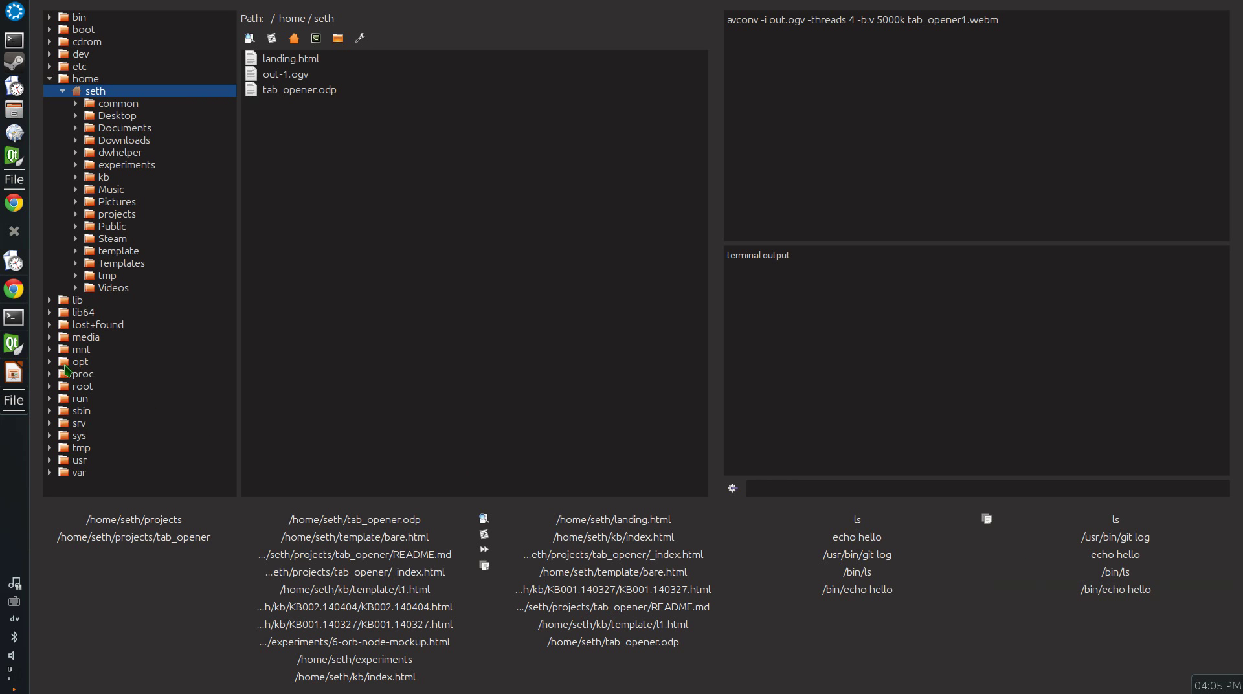
- Bring up tab_opener.odp in LibreOffice Impress from the dock, showing the 'tab_opener' title slide
left_click(13, 372)
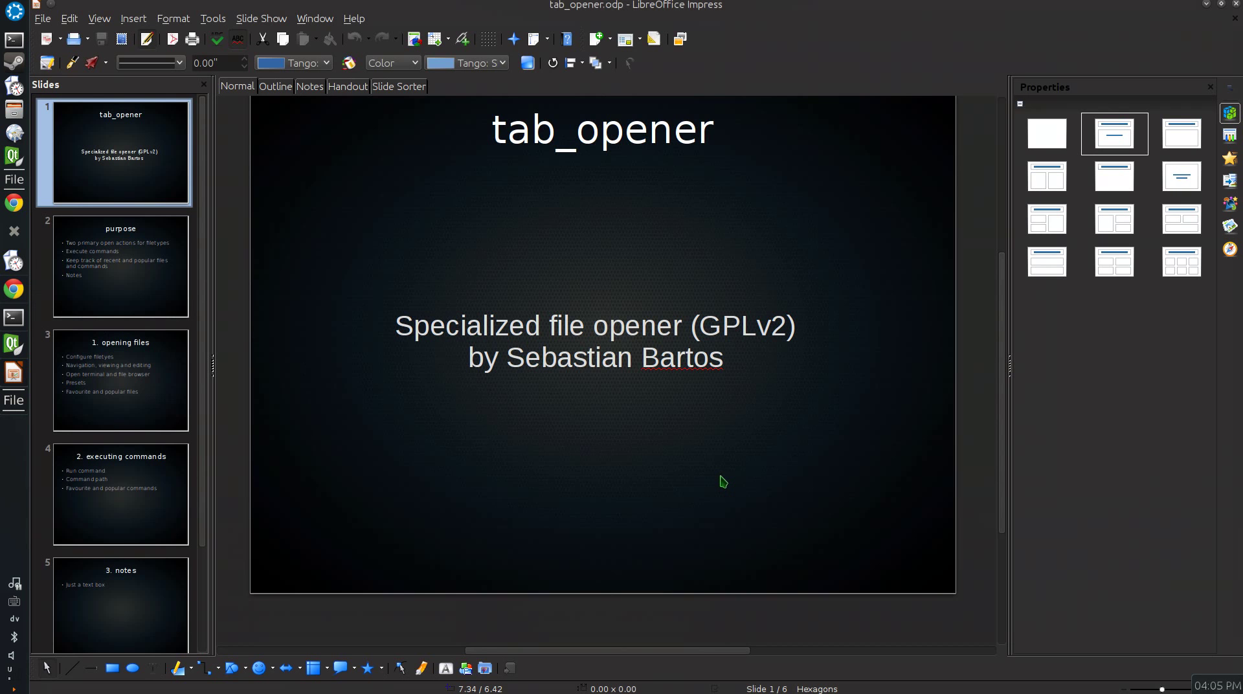
- Page past the purpose slide to slide 3, '1. opening files'
key("Page_Down")
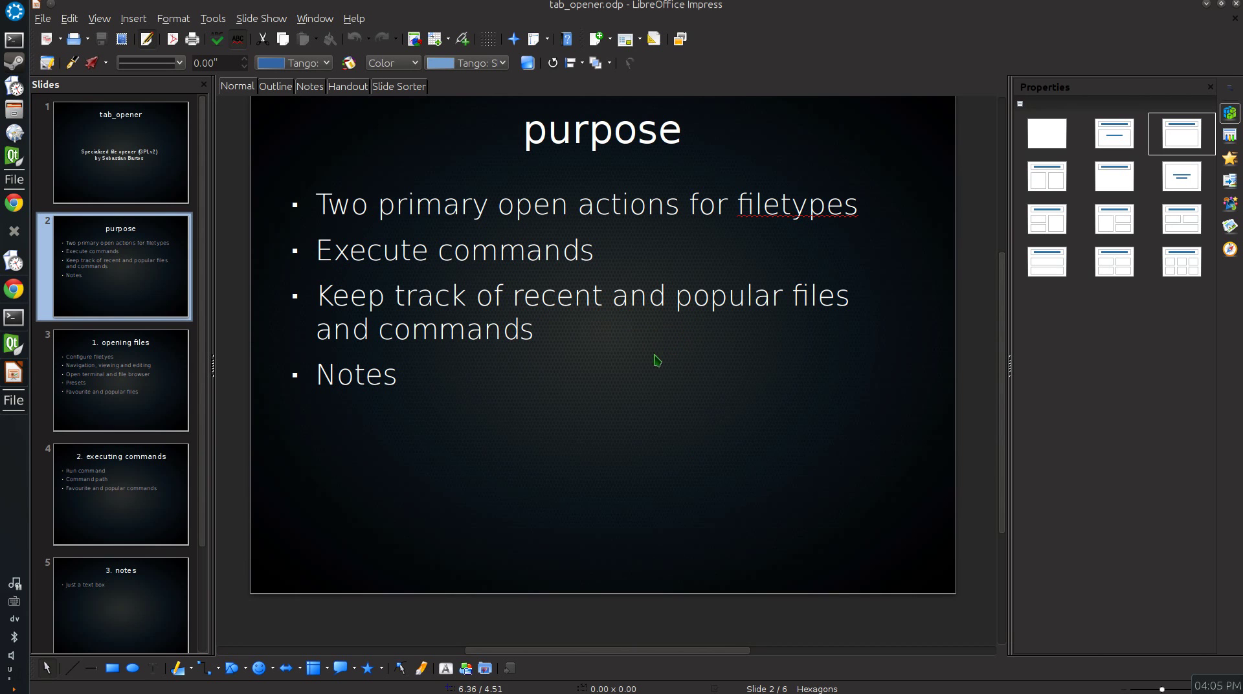
key("Page_Down")
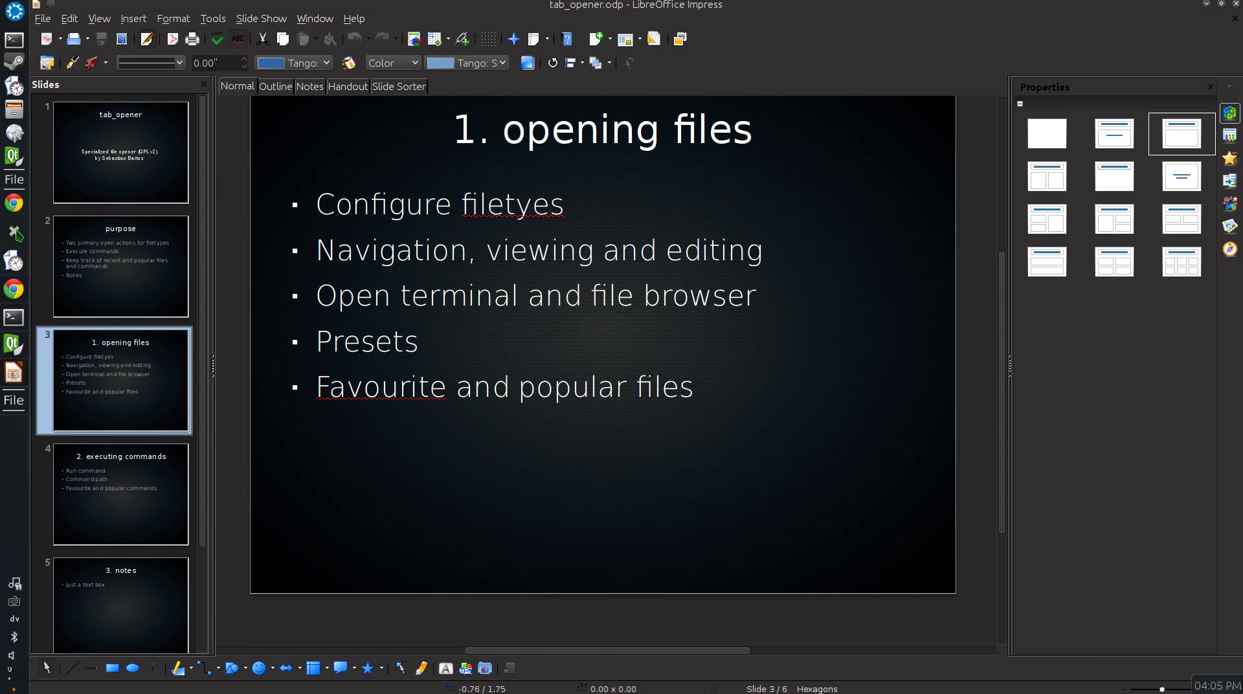
mouse_move(18, 402)
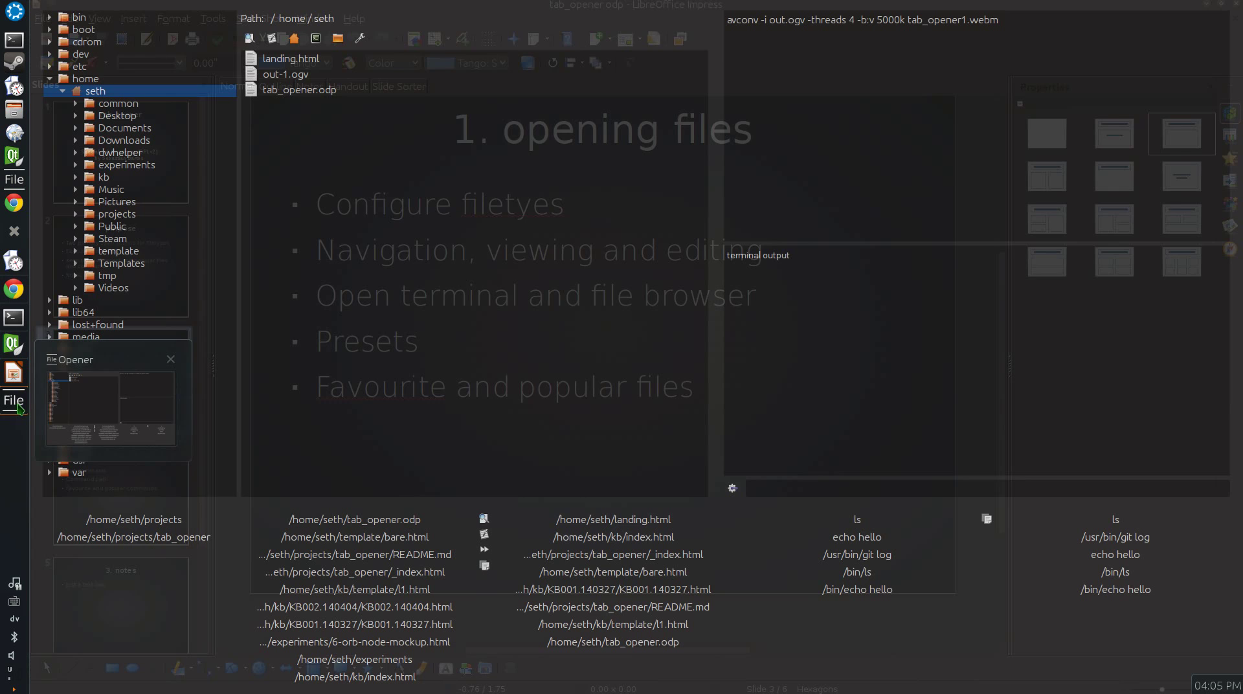
- Select bare.html inside the template folder in the file opener
left_click(107, 414)
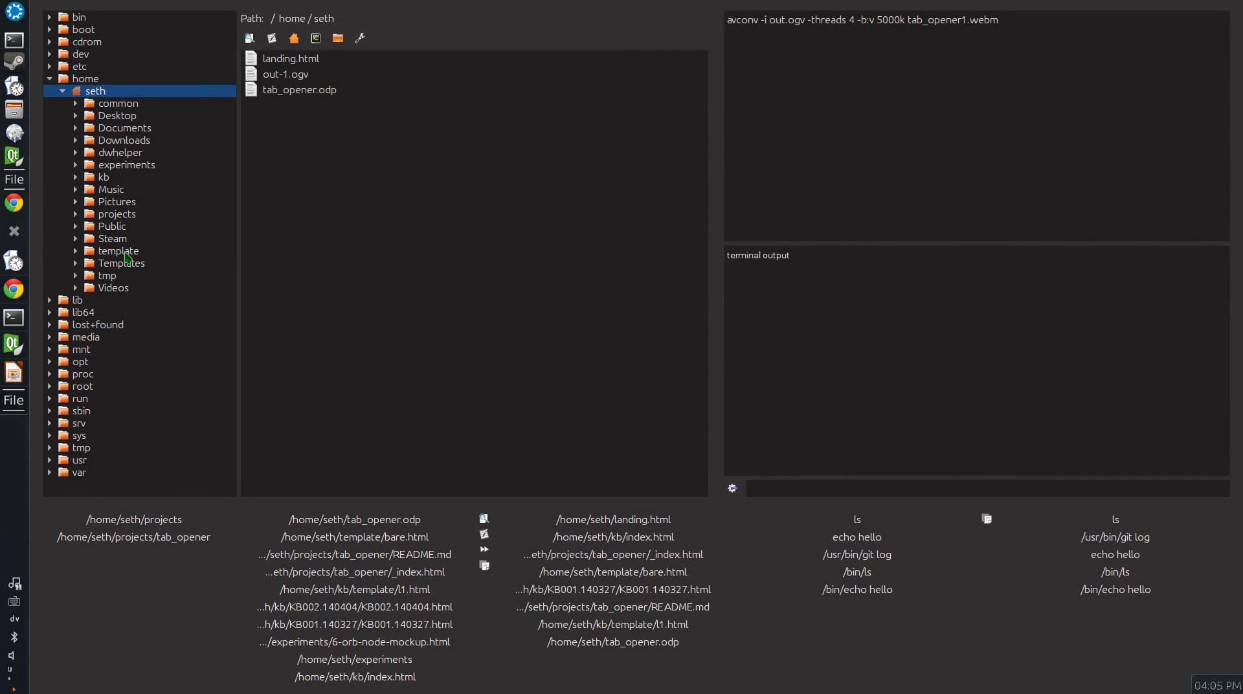
left_click(126, 252)
left_click(283, 63)
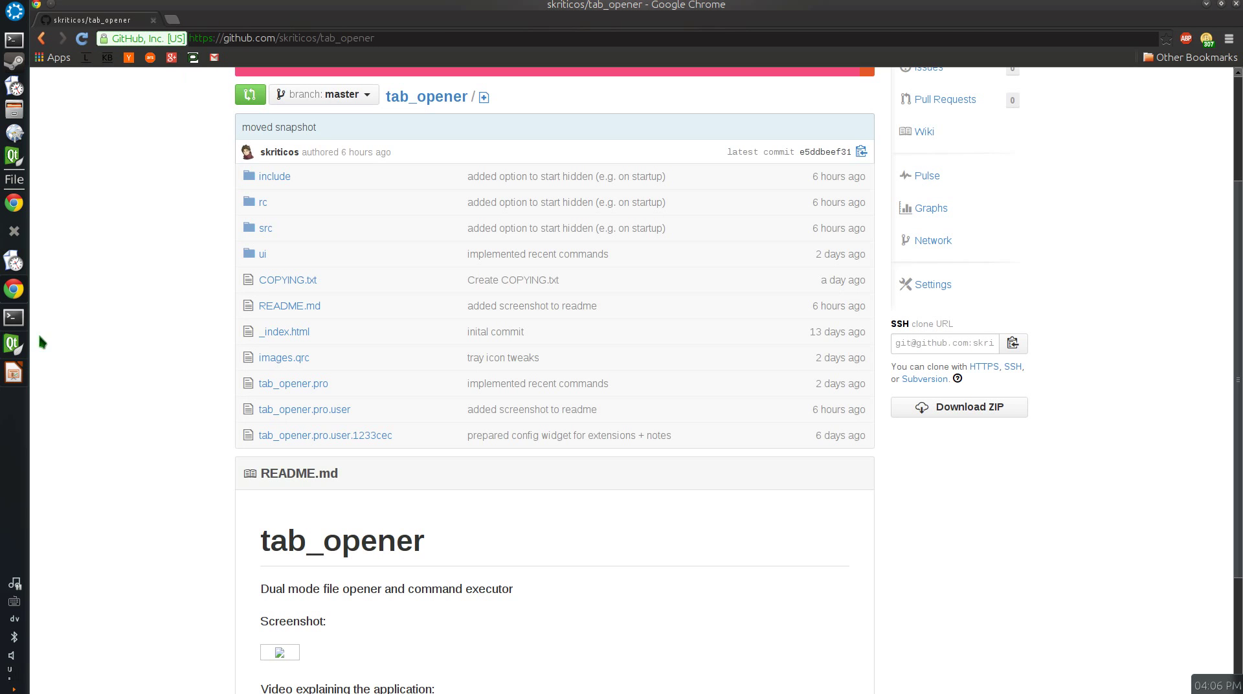
- Open bare.html in the GVIM editor, close it, and bring the file opener back
key("super+space")
left_click(115, 252)
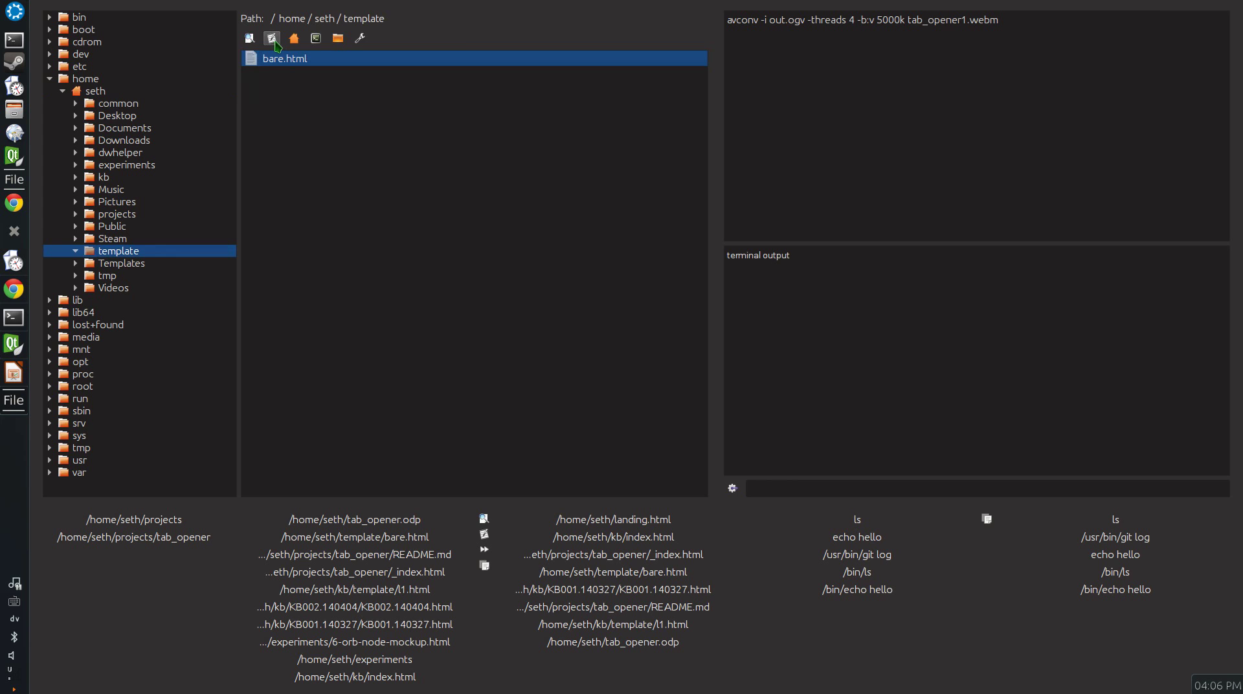
left_click(272, 39)
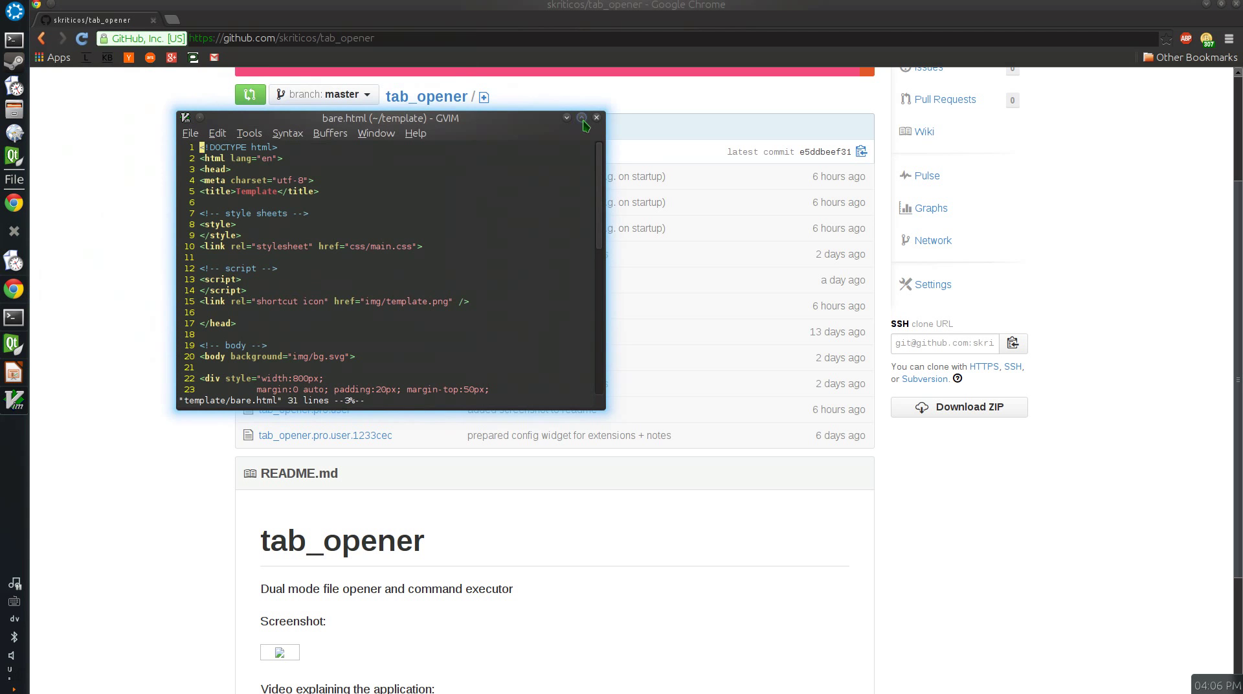
left_click(597, 117)
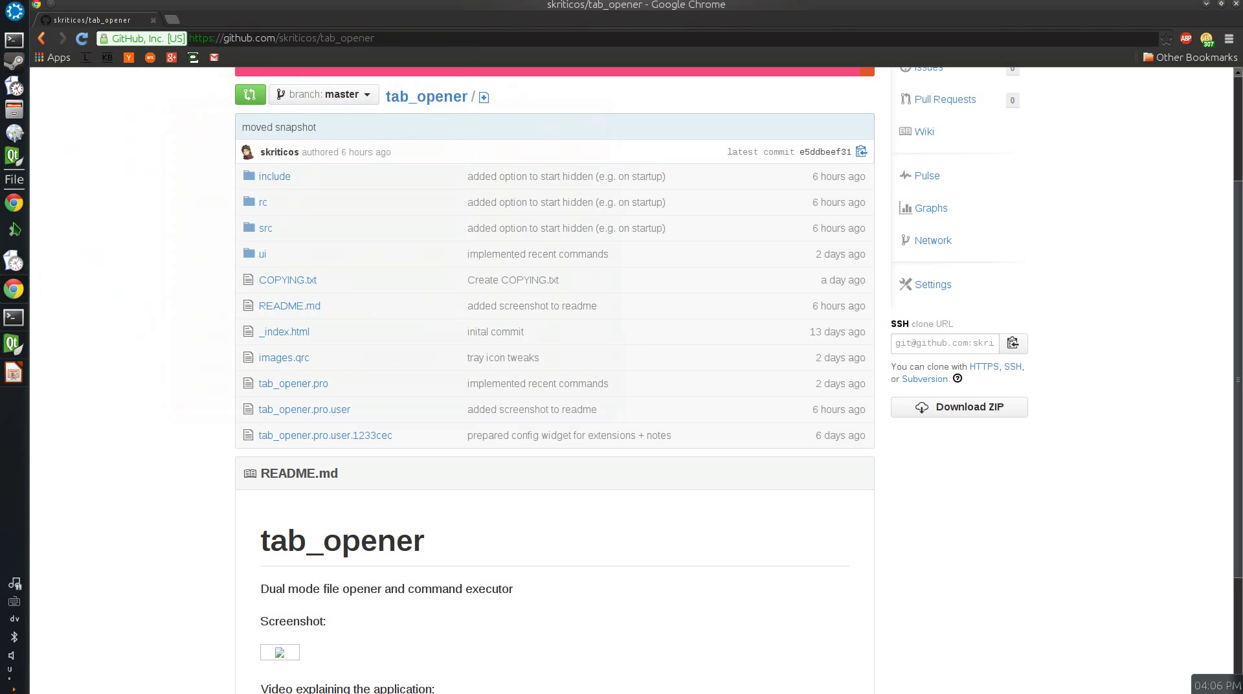
key("super+space")
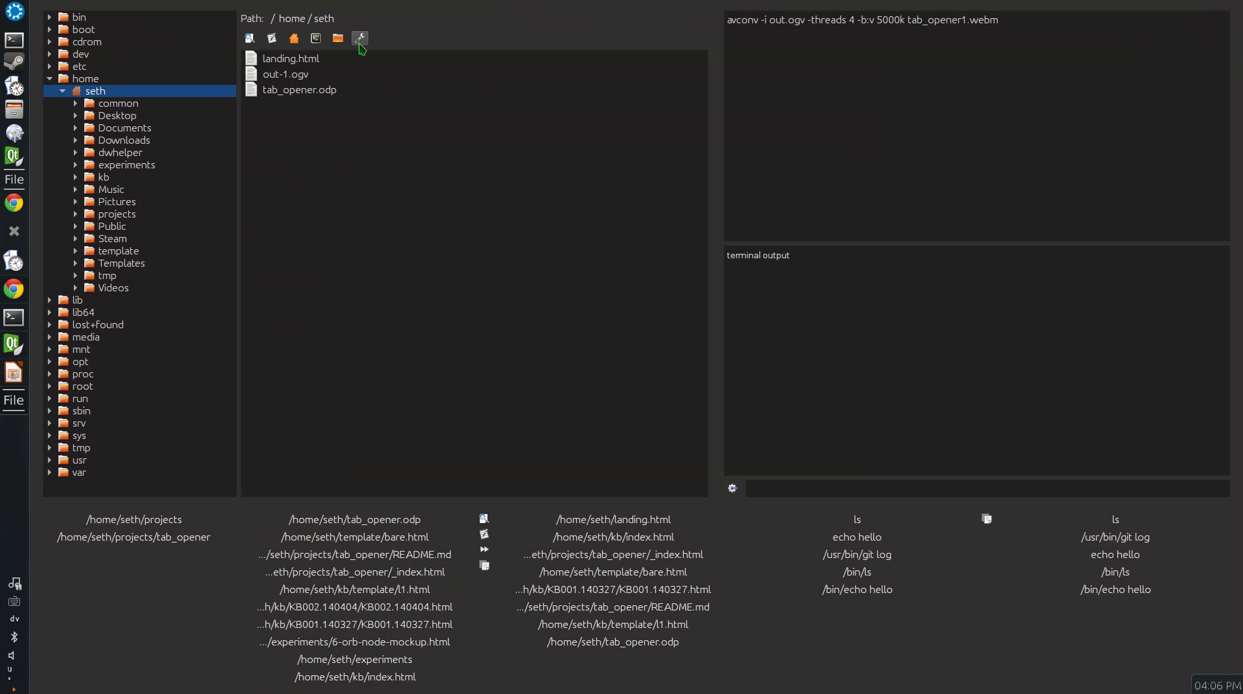
- Check the html filetype uses /usr/bin/google-chrome as viewer and /usr/bin/gvim --remote as editor
left_click(359, 37)
left_click(657, 342)
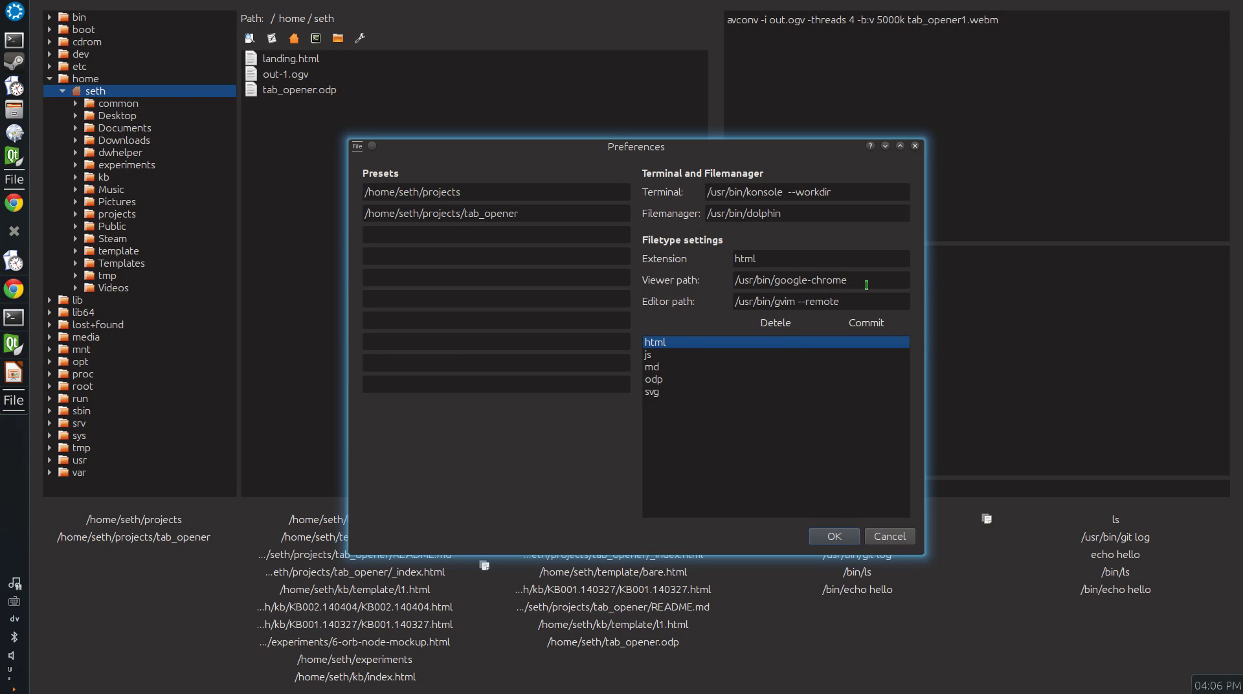
left_click_drag(866, 285, 688, 309)
key("Tab")
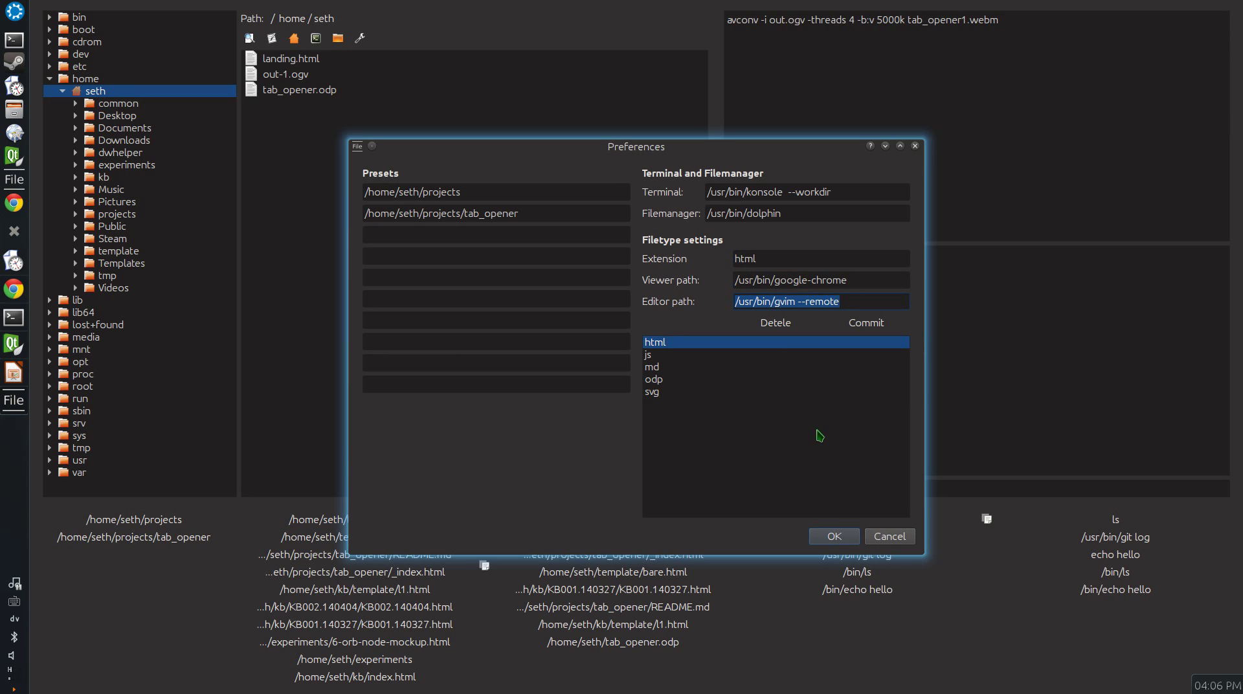
left_click(849, 535)
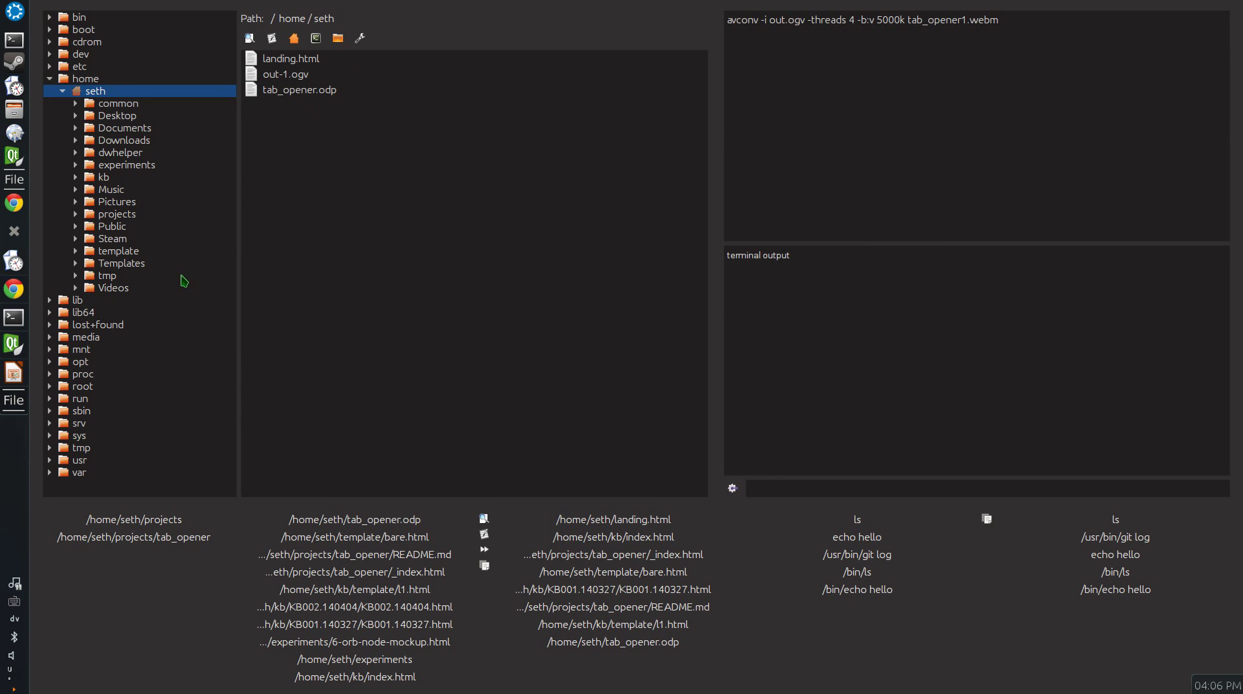
- Open the template folder in the Dolphin file manager, then close Dolphin
left_click(123, 250)
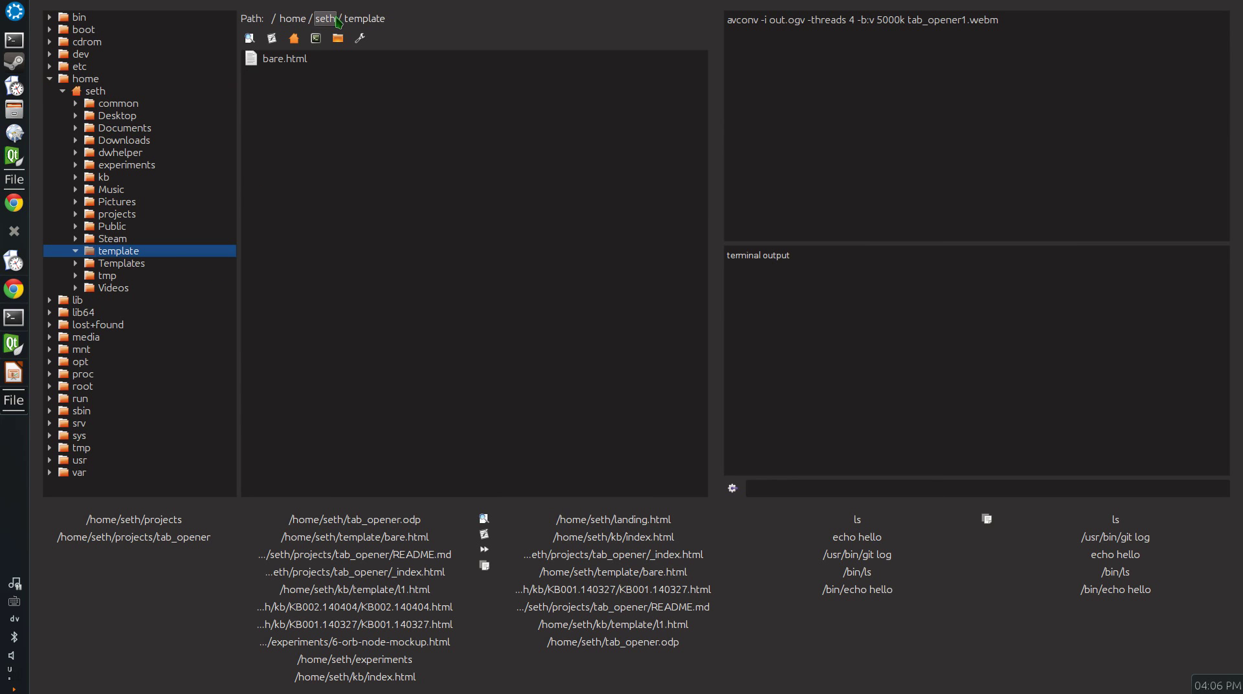
left_click(337, 38)
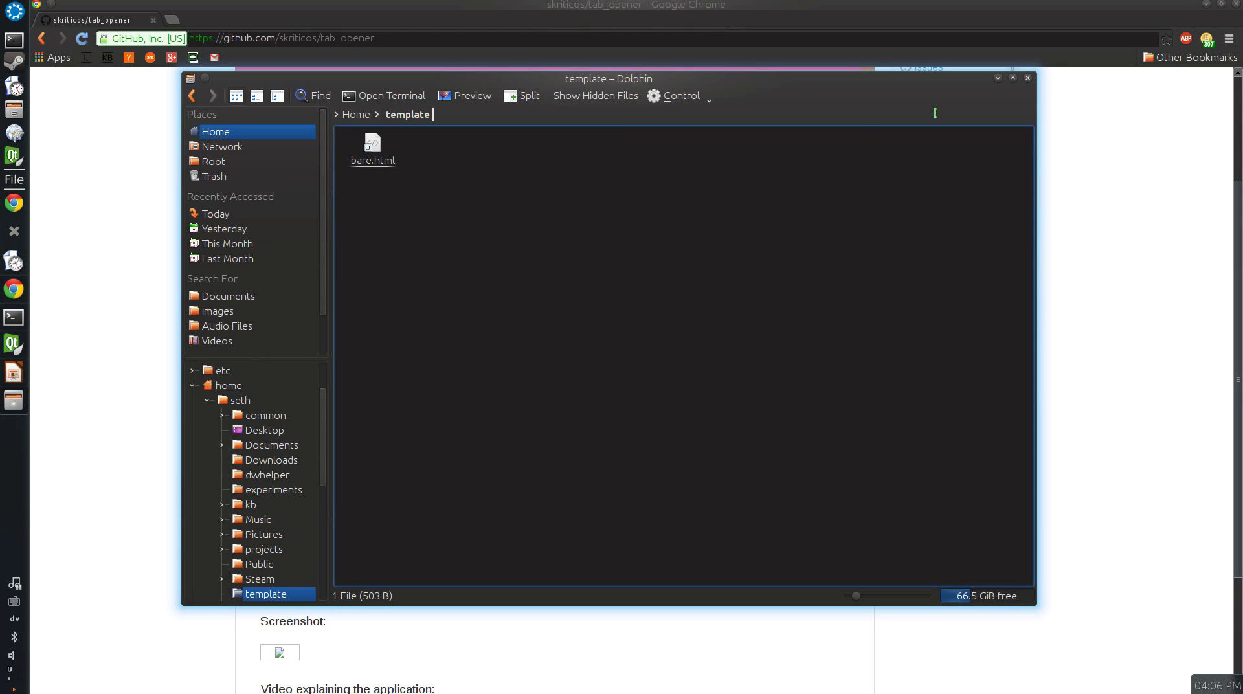
left_click(1027, 77)
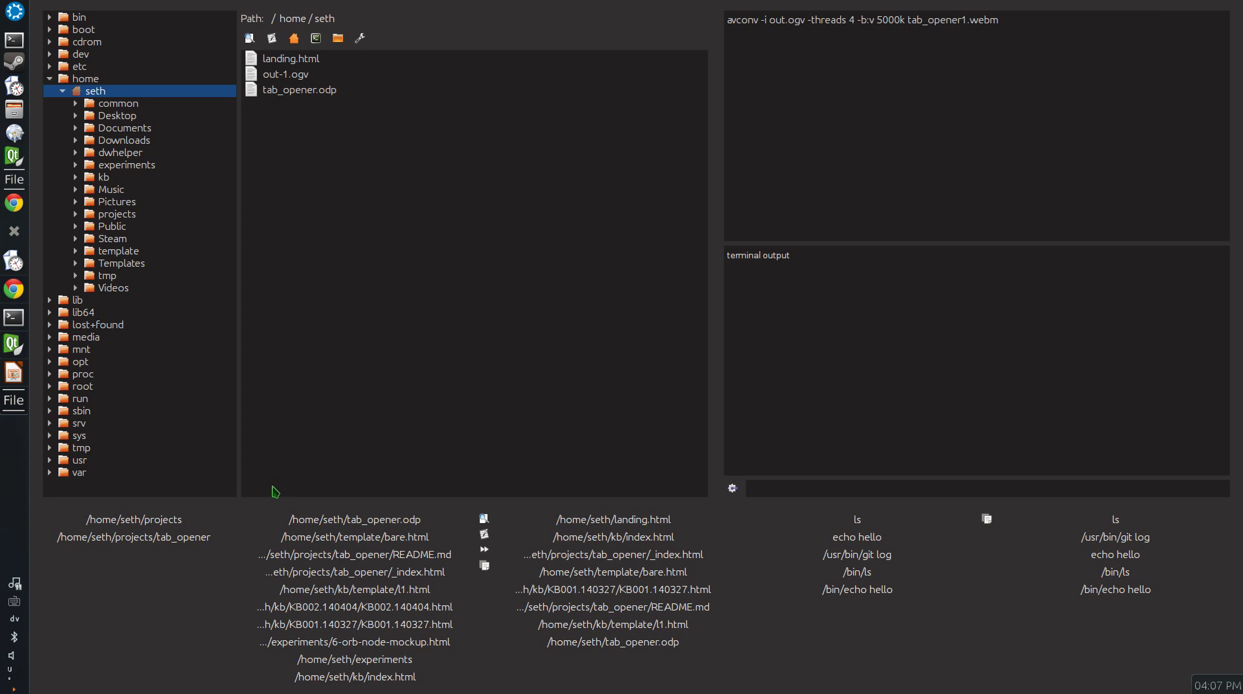
- Jump to the projects/tab_opener preset folder, then open and close Preferences without changes
left_click(205, 538)
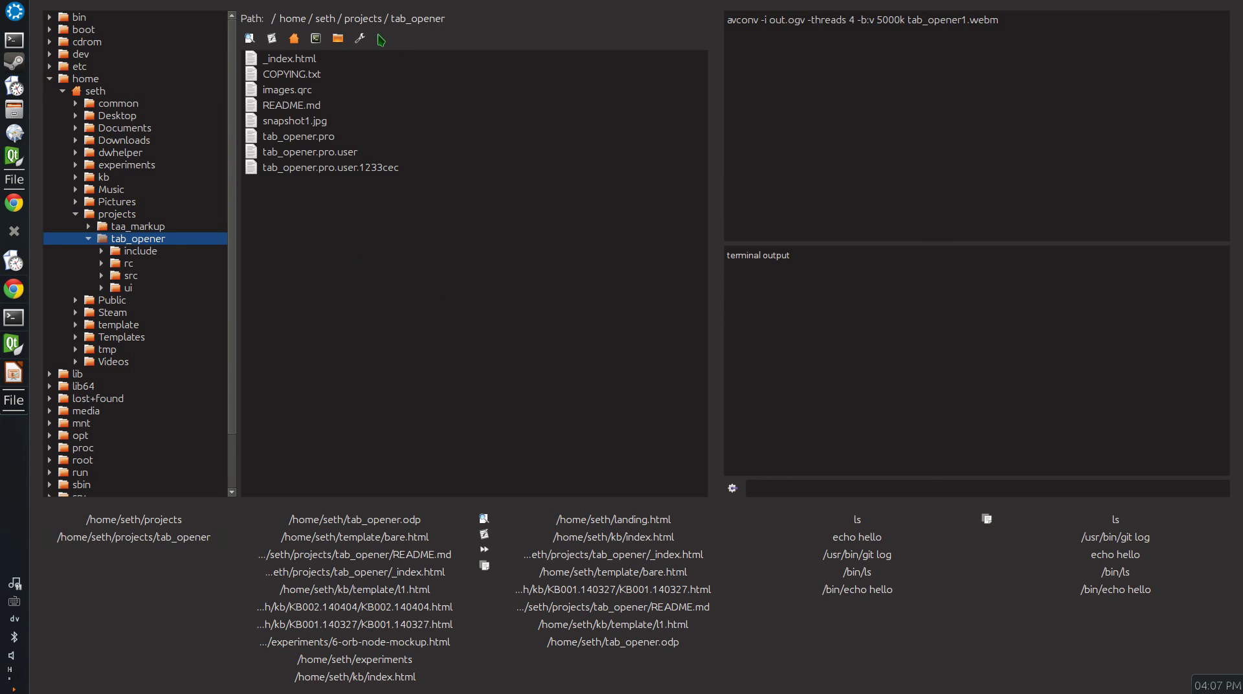
left_click(360, 39)
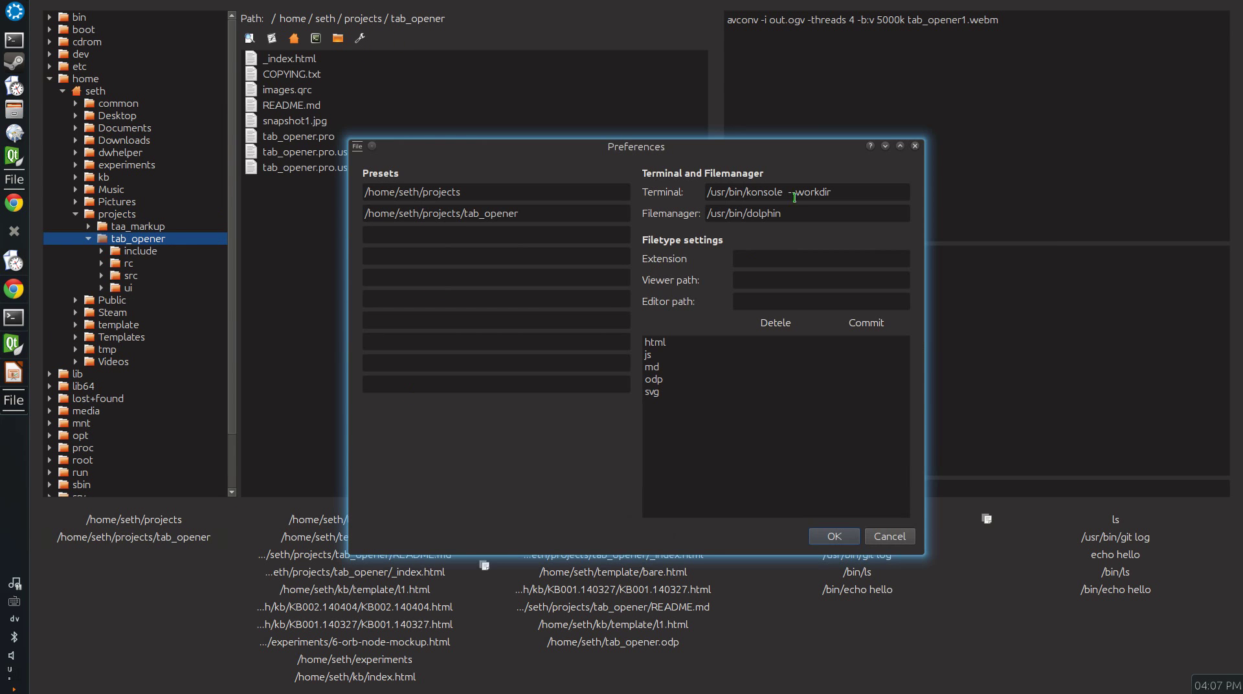
left_click(915, 146)
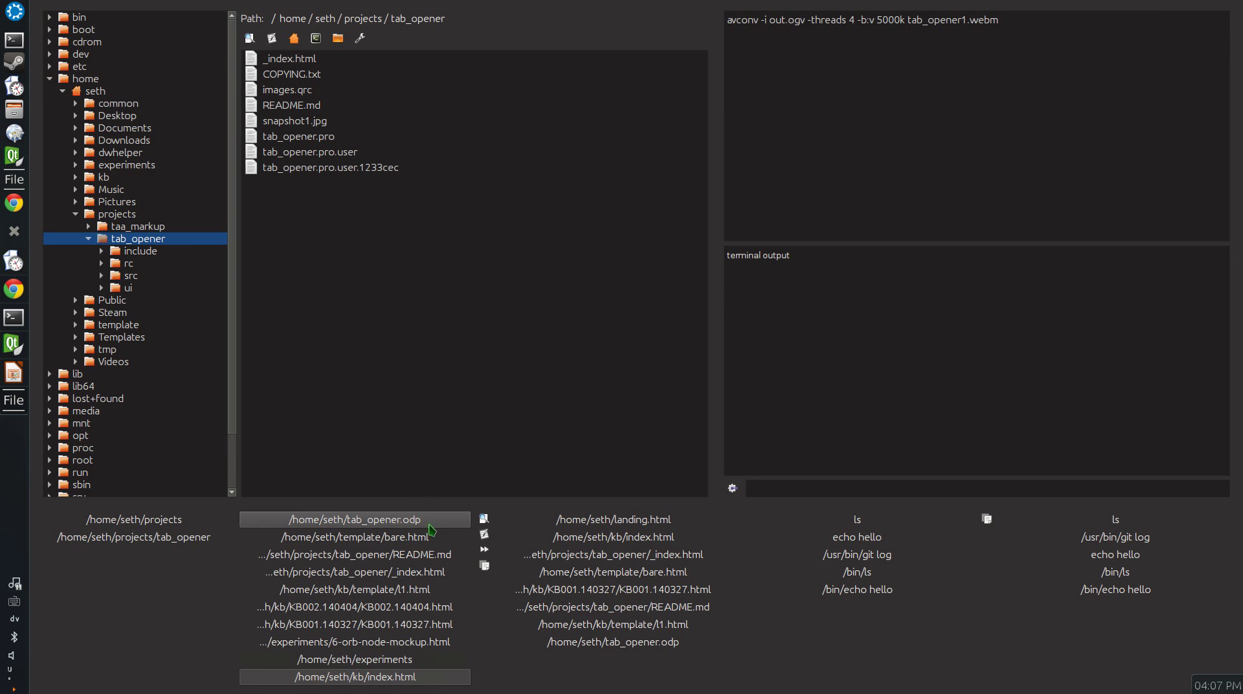
- Open recent kb/index.html in Chrome, close that tab, then go to its /home/seth/kb folder
left_click(479, 548)
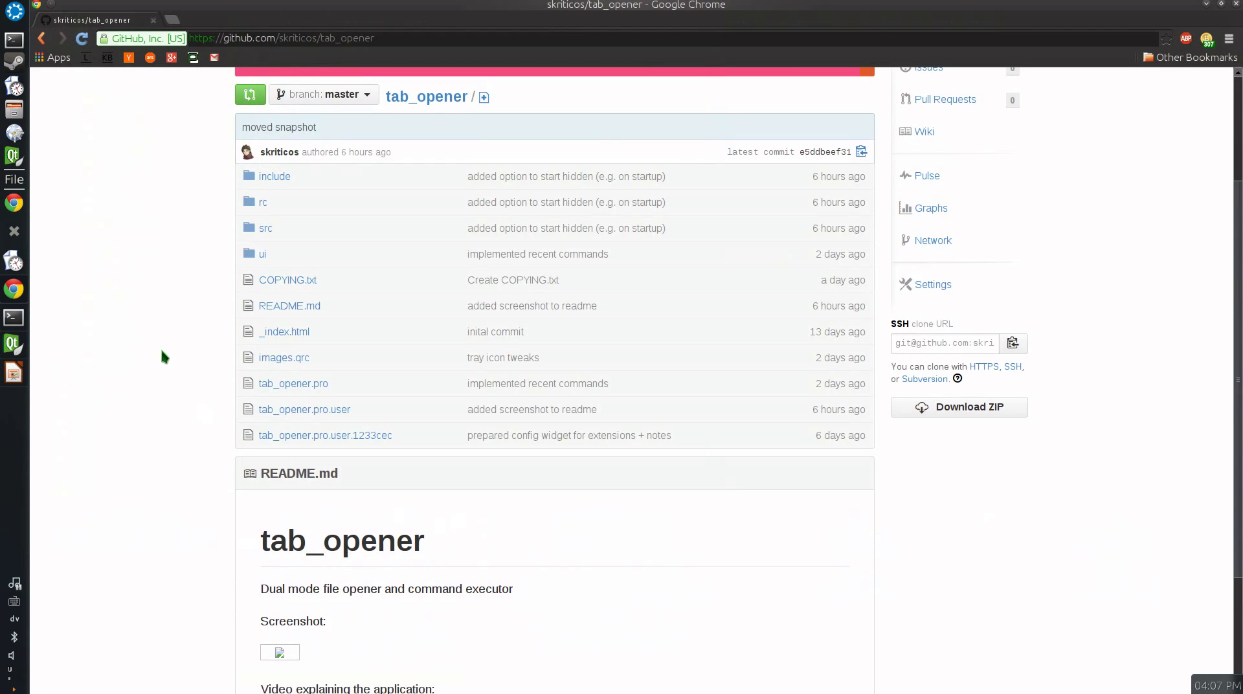
key("ctrl+w")
left_click(1207, 4)
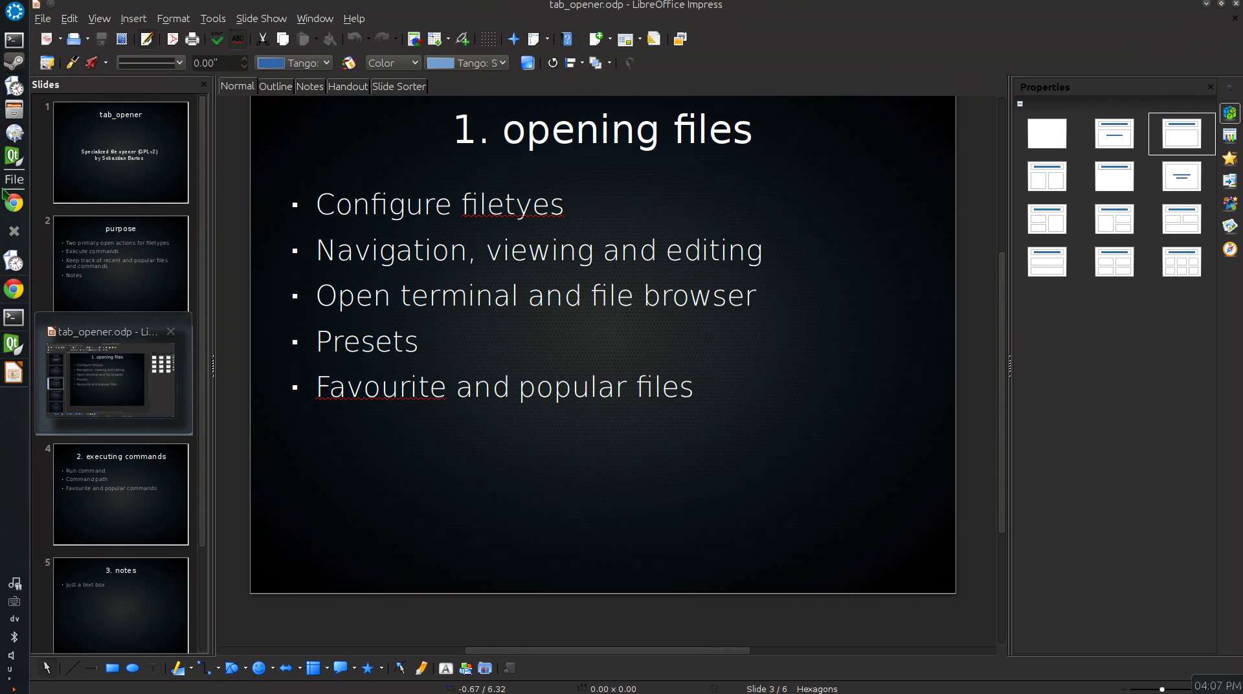
left_click(14, 181)
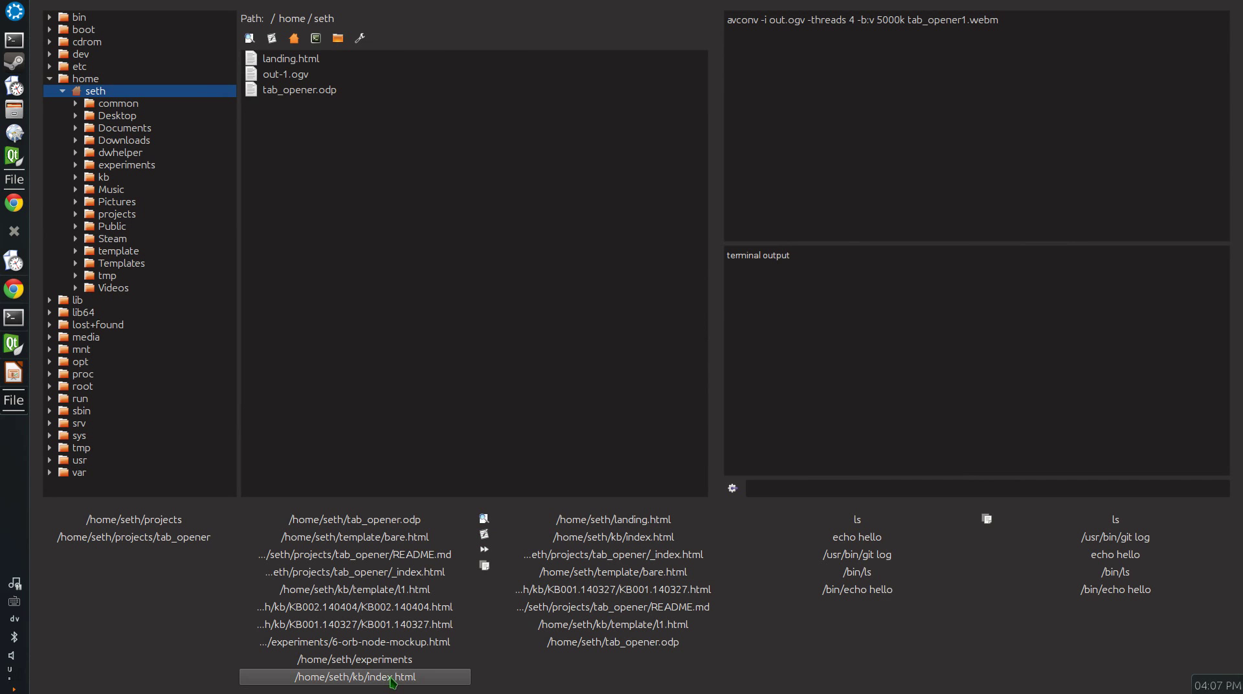
left_click(483, 552)
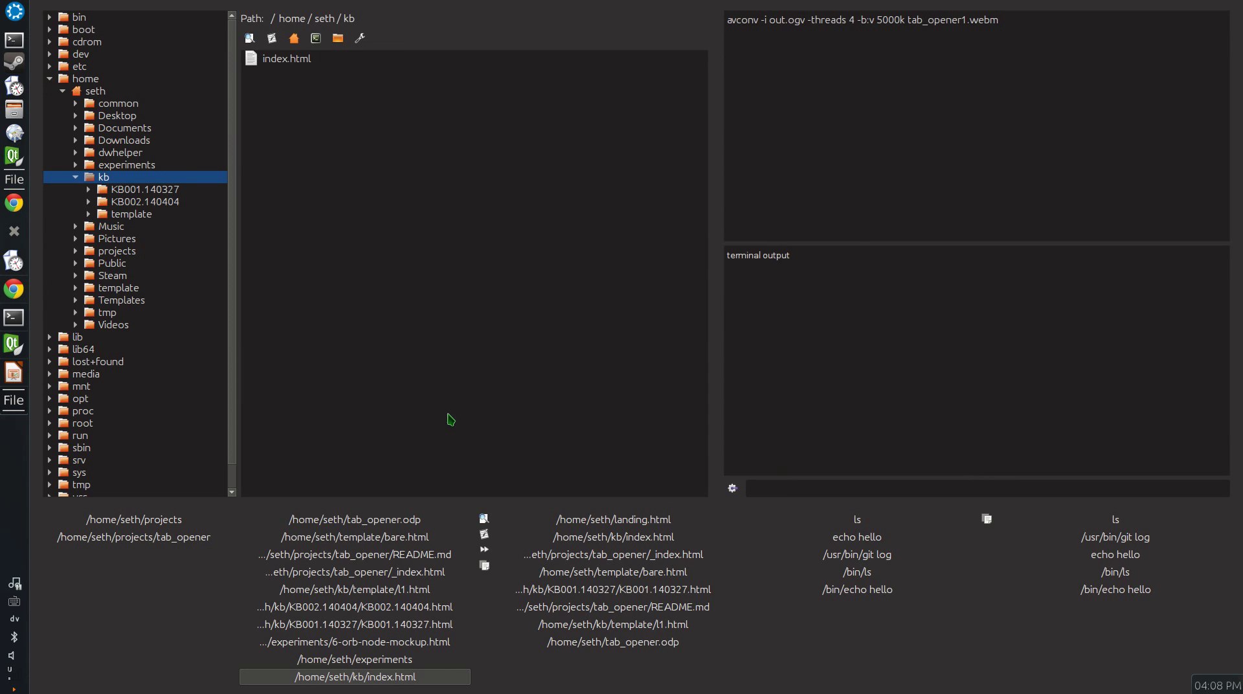
- Run ls in the kb folder, then enter pwd in the command field
key("alt+Tab")
key("alt+Tab")
type("ls")
left_click(734, 489)
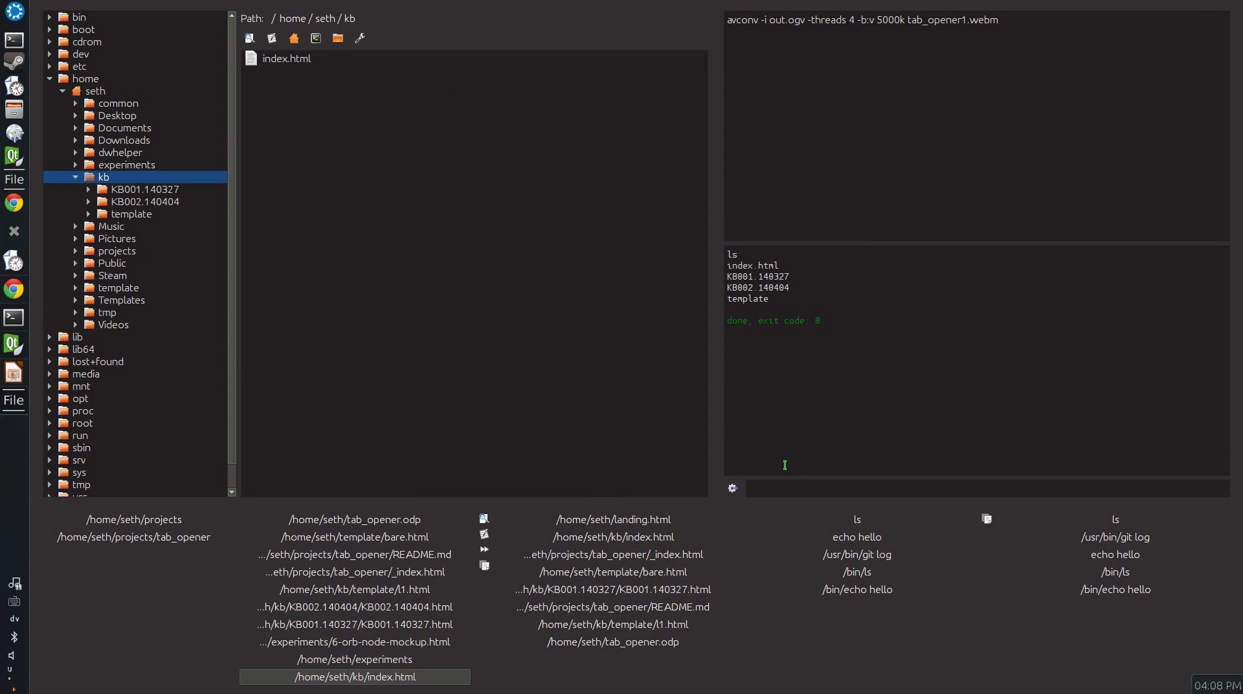
left_click(787, 487)
type("pwd")
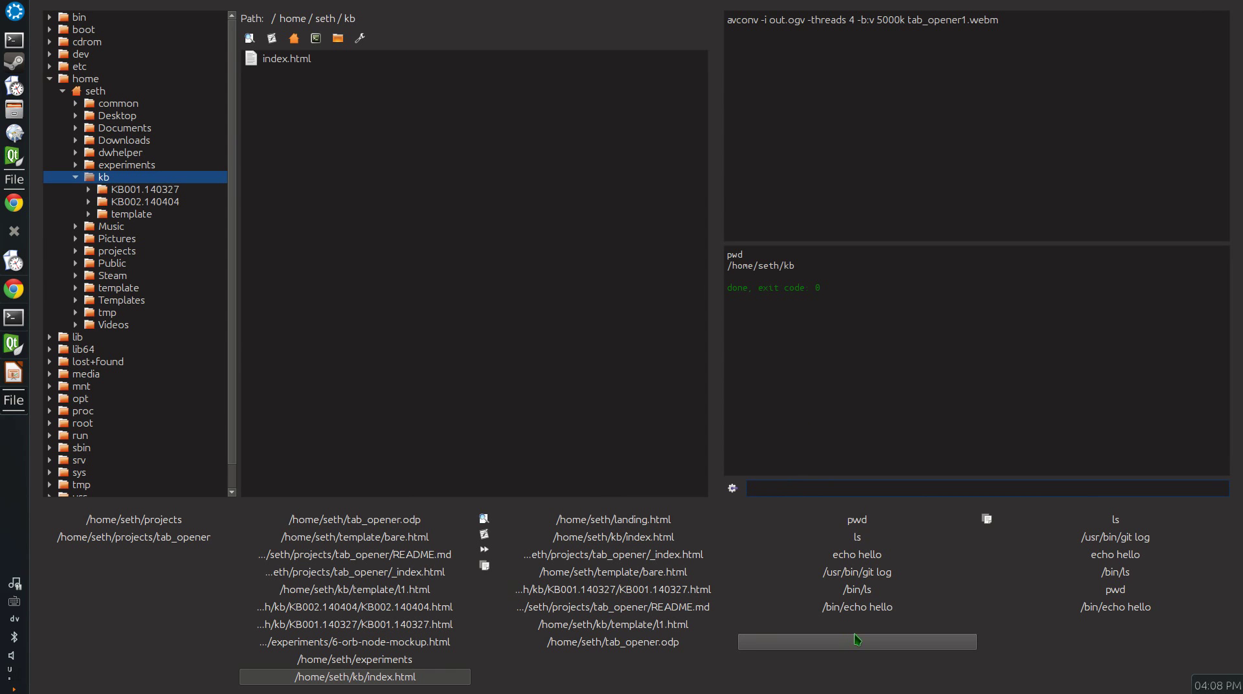
- Load 'echo hello', then '/usr/bin/git log' from the command history list
left_click(857, 554)
left_click(852, 576)
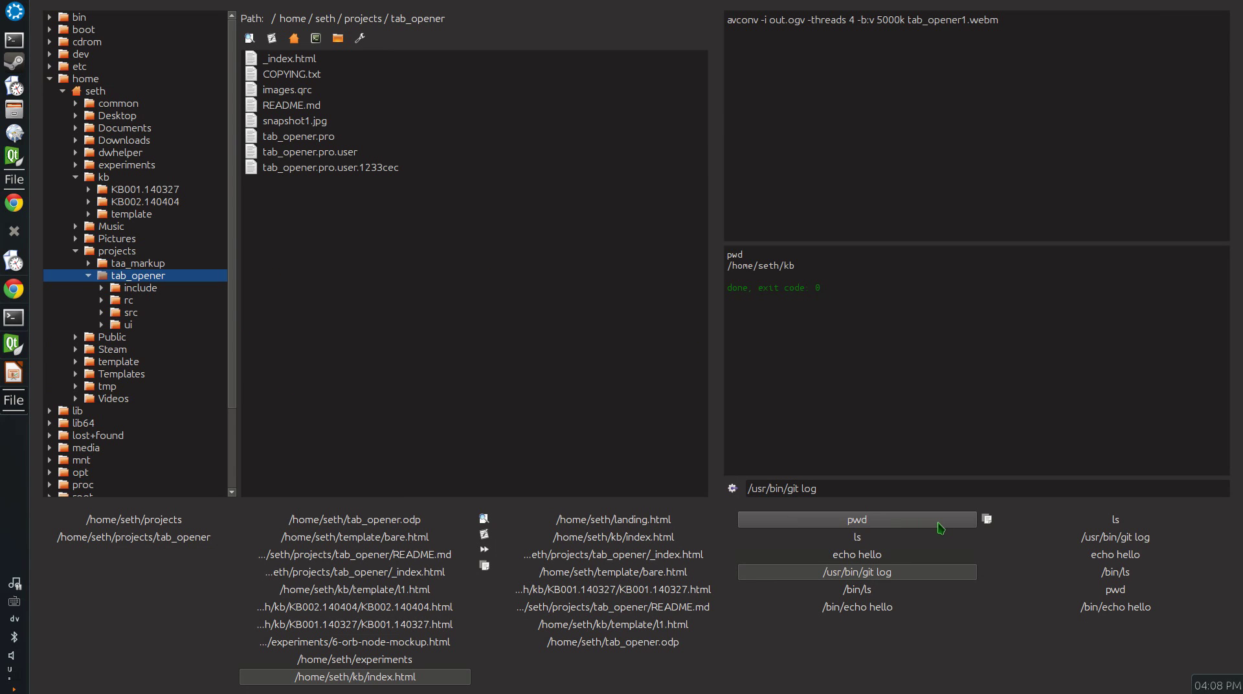
- Advance the presentation to slide 5, '3. notes', and return to the file opener
key("alt+Tab")
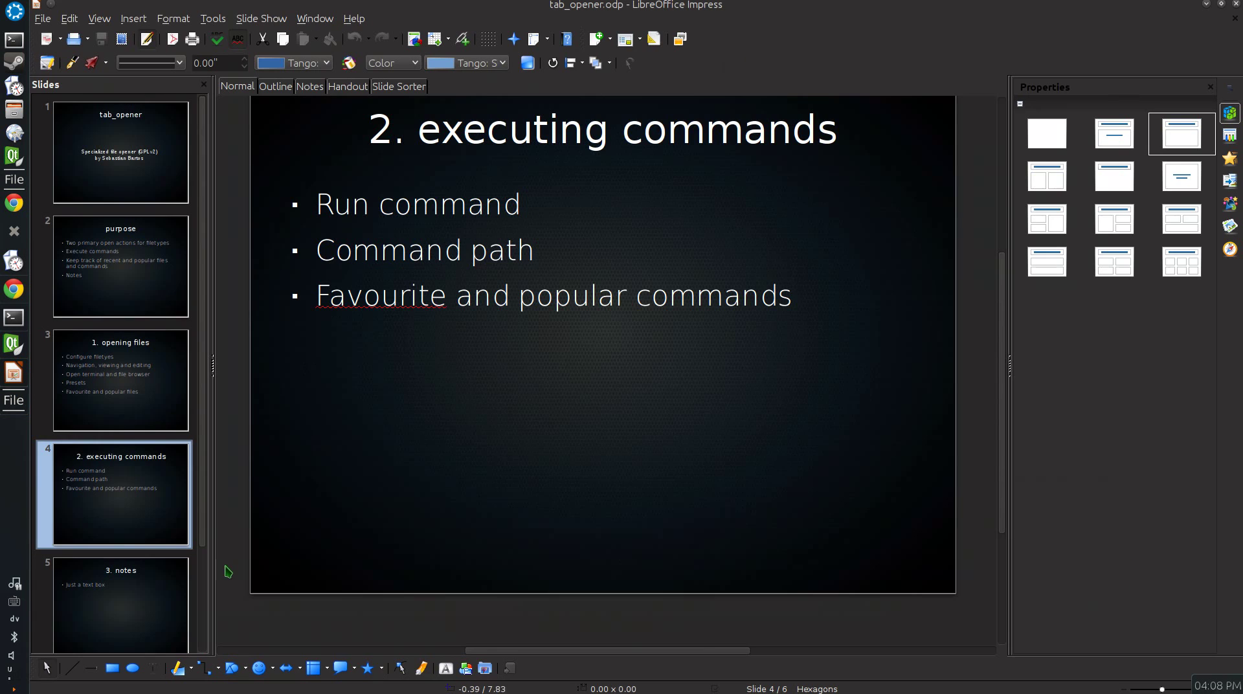
key("Page_Down")
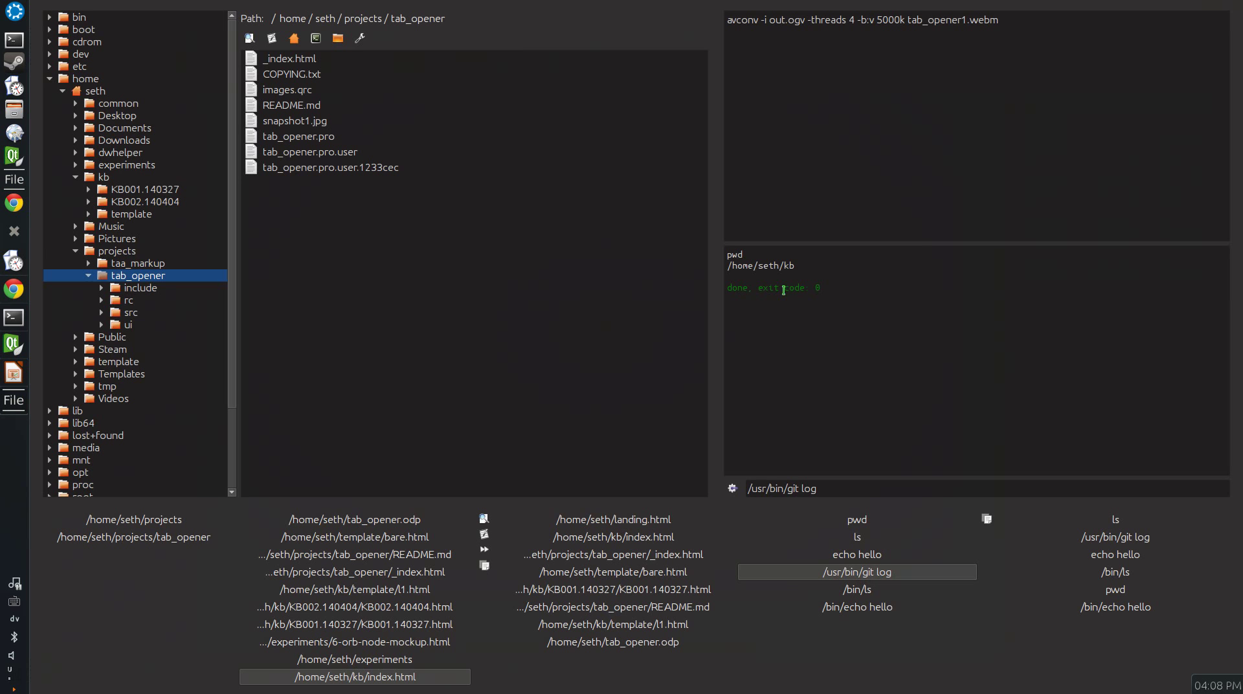
key("alt+Tab")
key("alt+Tab")
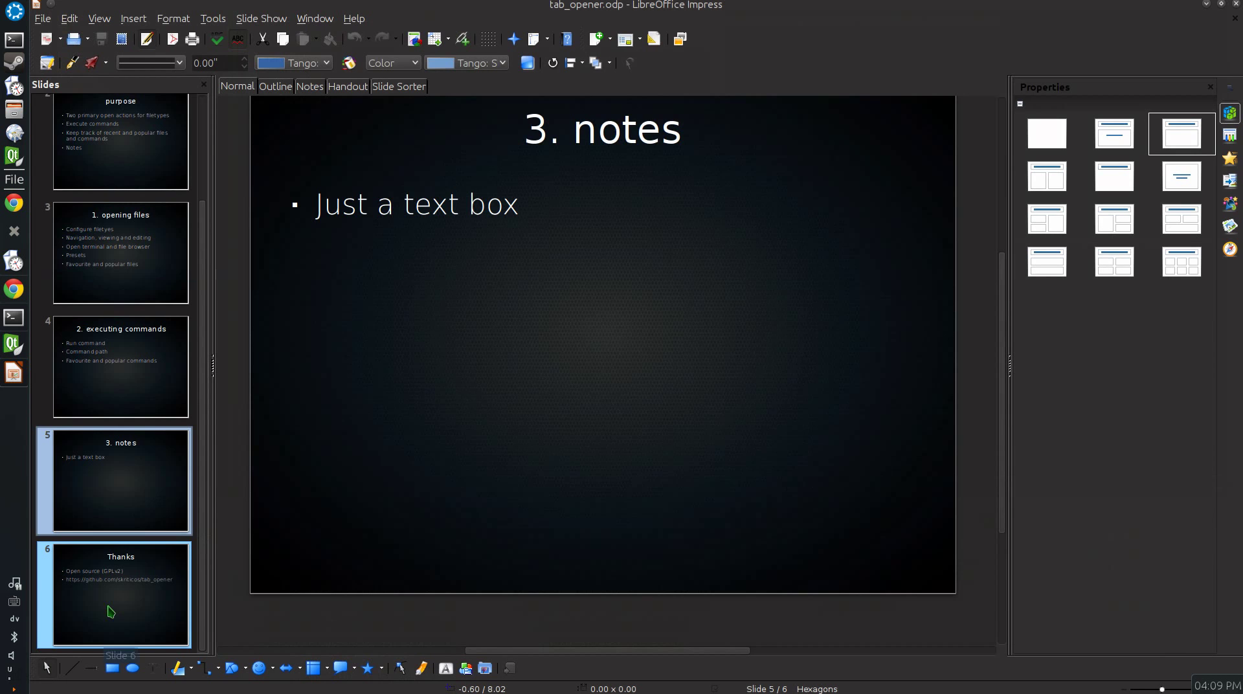
- Advance to slide 6, "Thanks", showing the Open source (GPLv2) note and GitHub URL
key("Down")
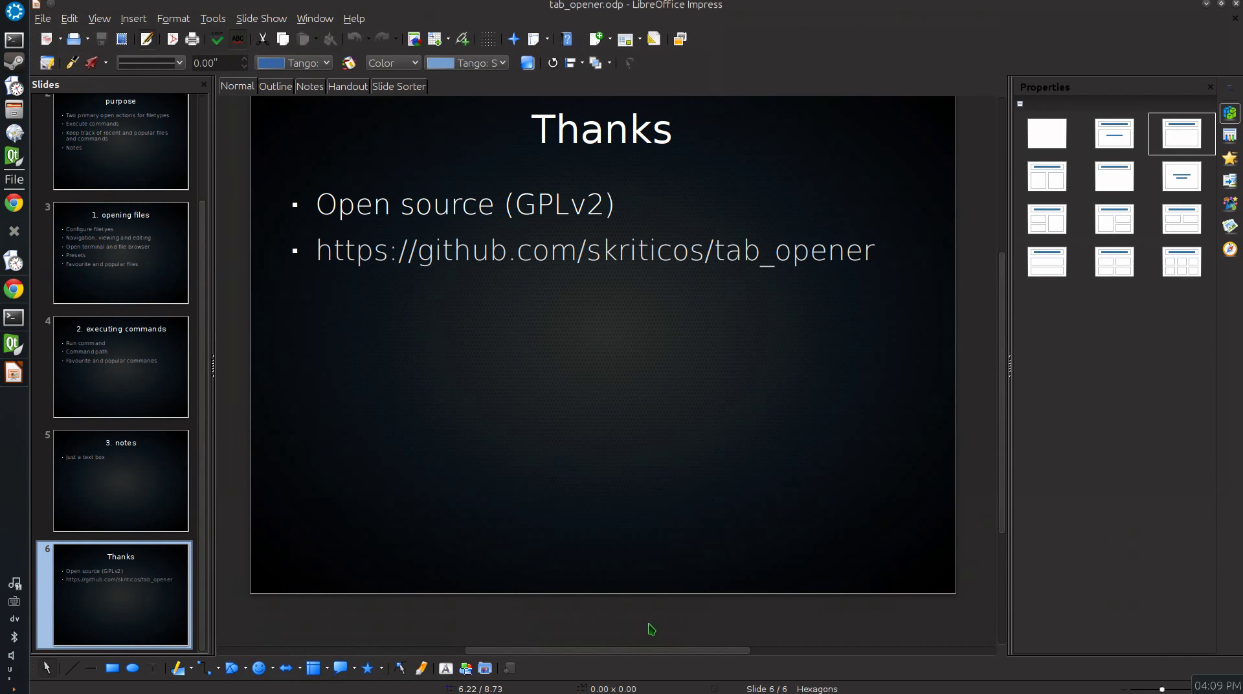